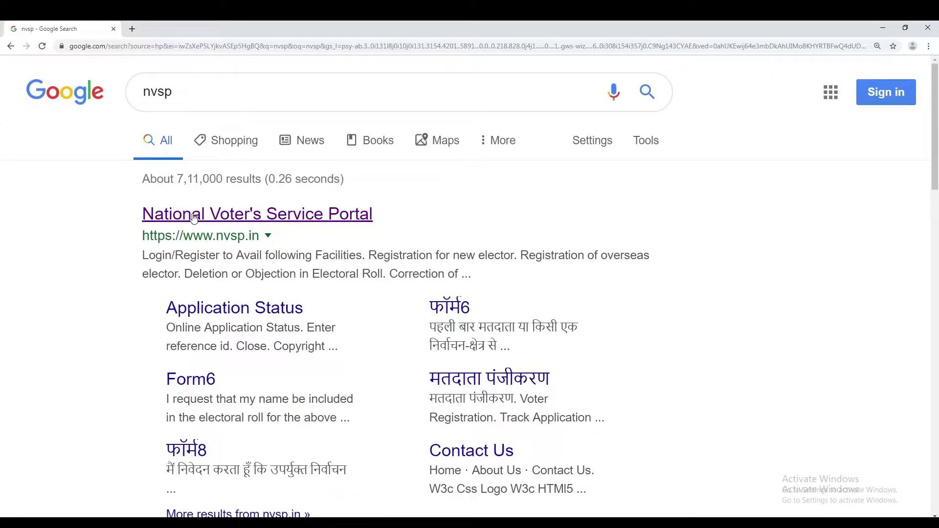
# Open the National Voter's Service Portal from the Google results for 'nvsp'
pyautogui.click(265, 217)
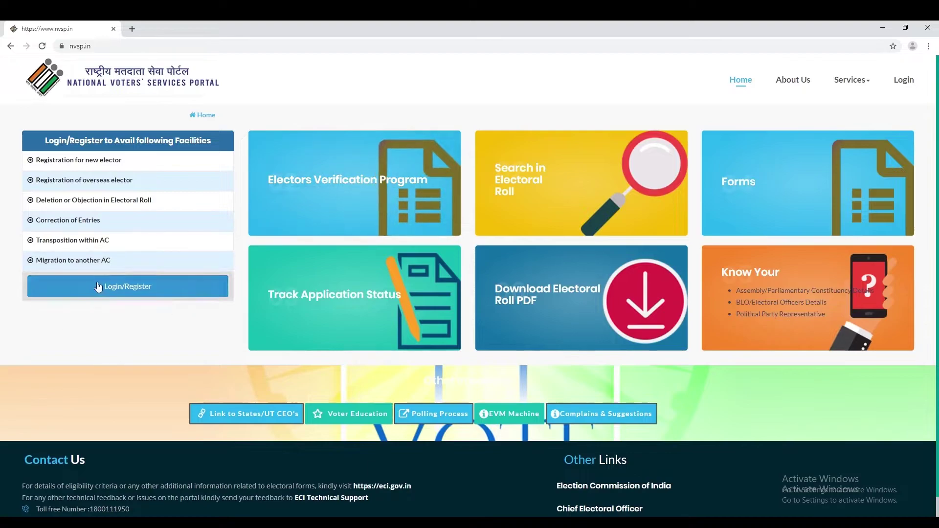
# Go to the nvsp.in Login/Register page
pyautogui.click(127, 289)
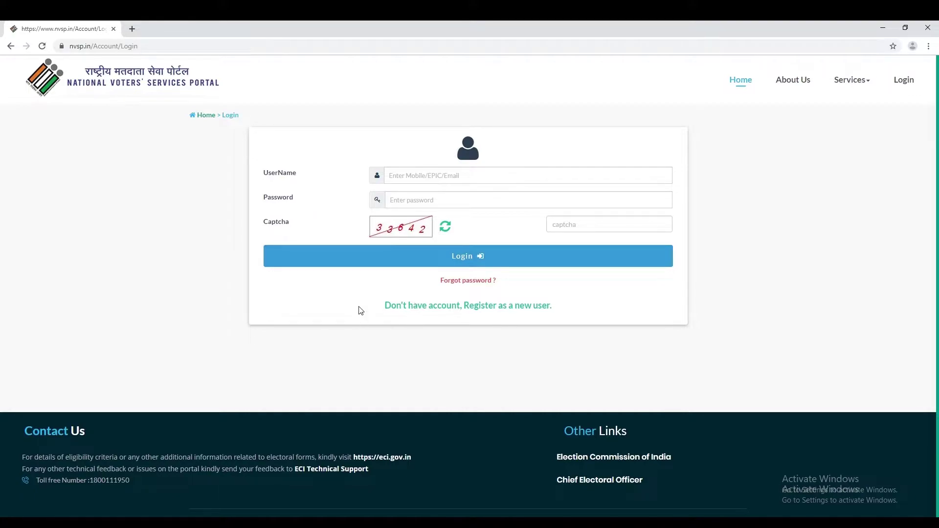
# Start a new-user registration by entering the mobile number and the captcha code
pyautogui.click(507, 309)
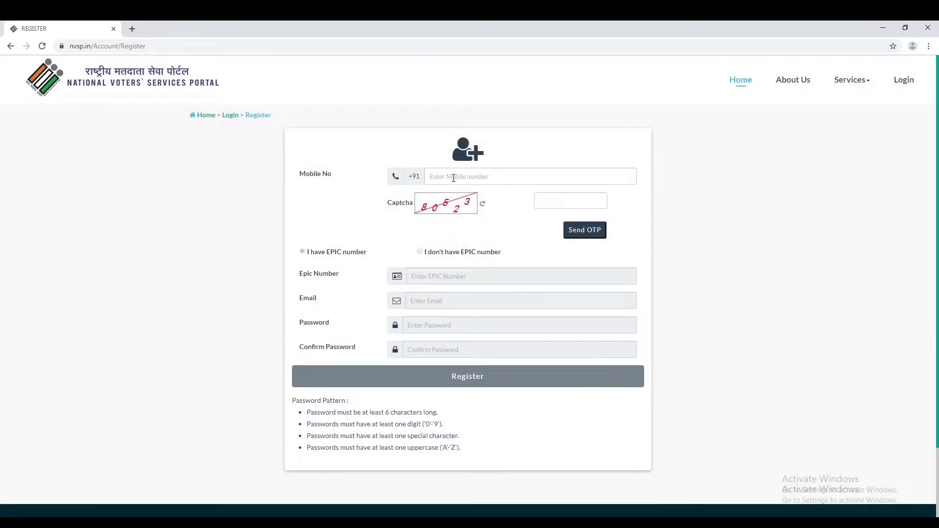
pyautogui.click(452, 176)
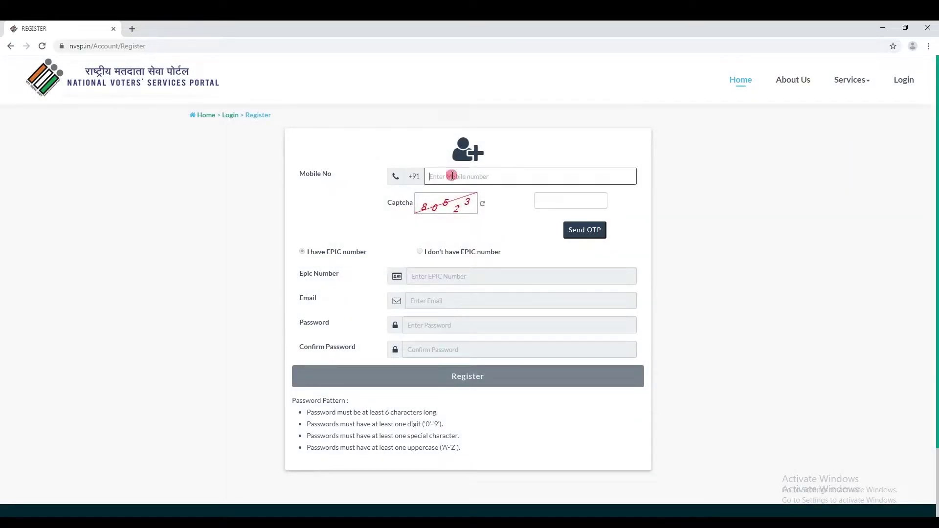
pyautogui.click(569, 201)
pyautogui.write('80523')
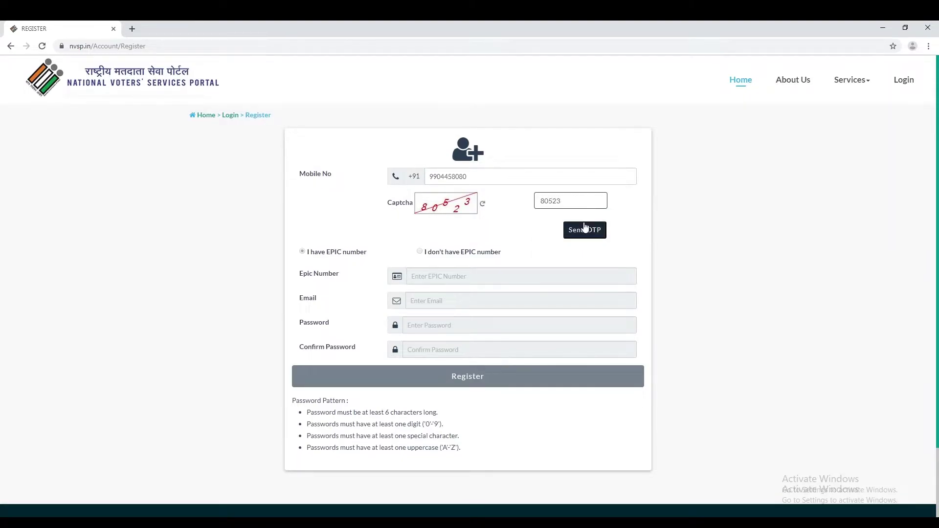
# Request a one-time password and verify the mobile number with it
pyautogui.click(584, 226)
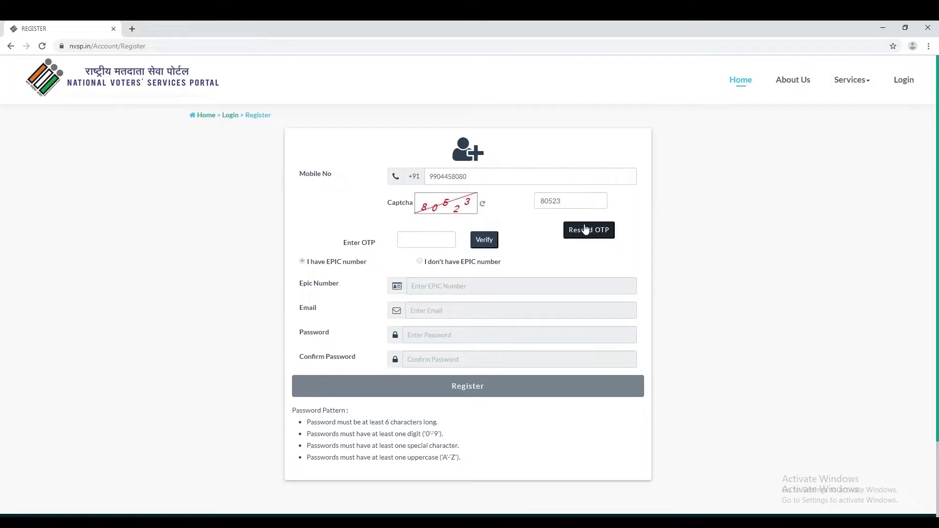
pyautogui.click(446, 237)
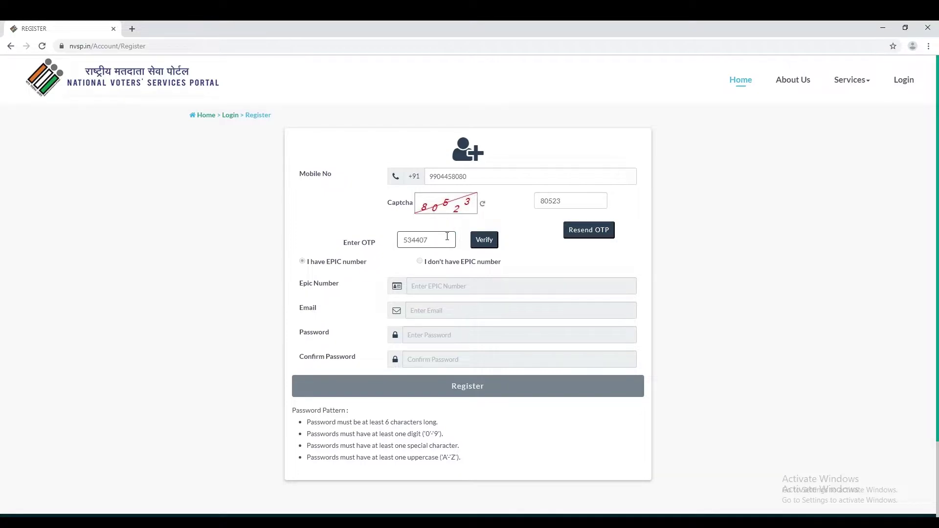
pyautogui.click(489, 240)
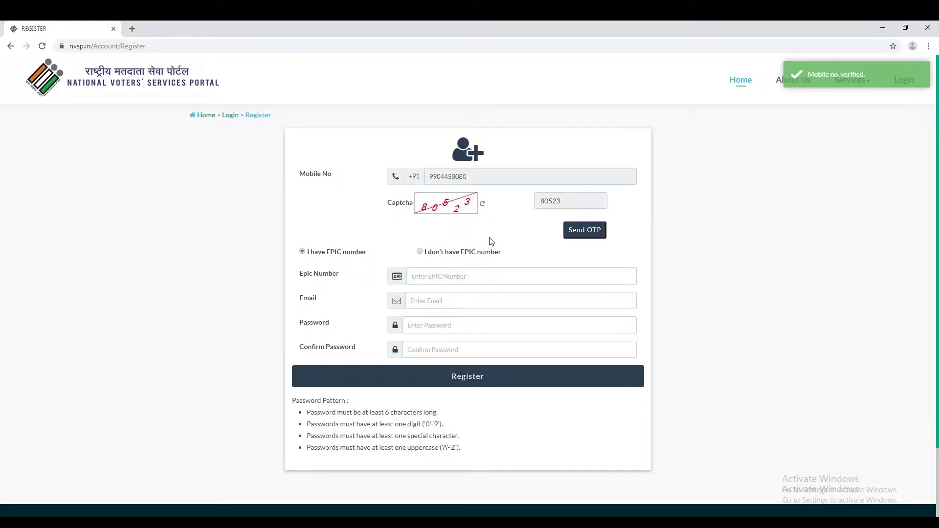
# Enter the EPIC number, the e-mail address, and a password with its confirmation
pyautogui.click(446, 275)
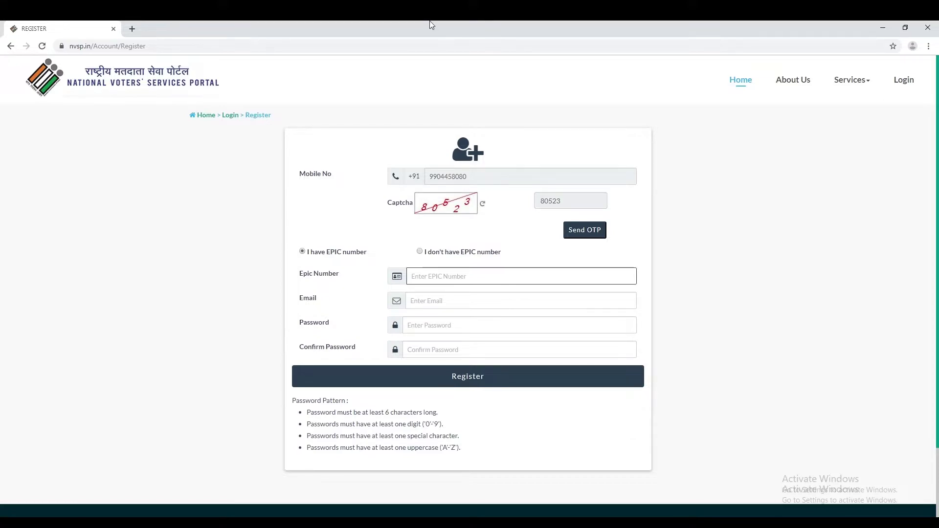
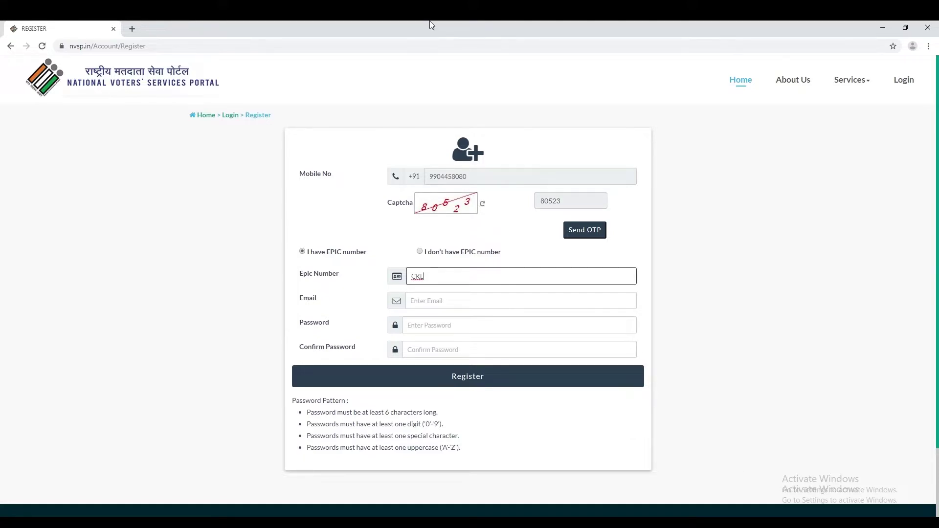
pyautogui.click(448, 302)
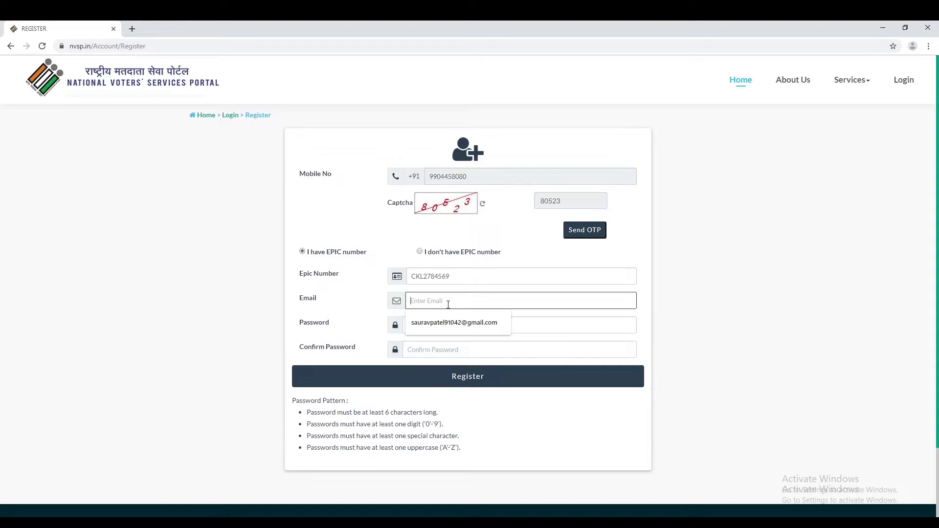
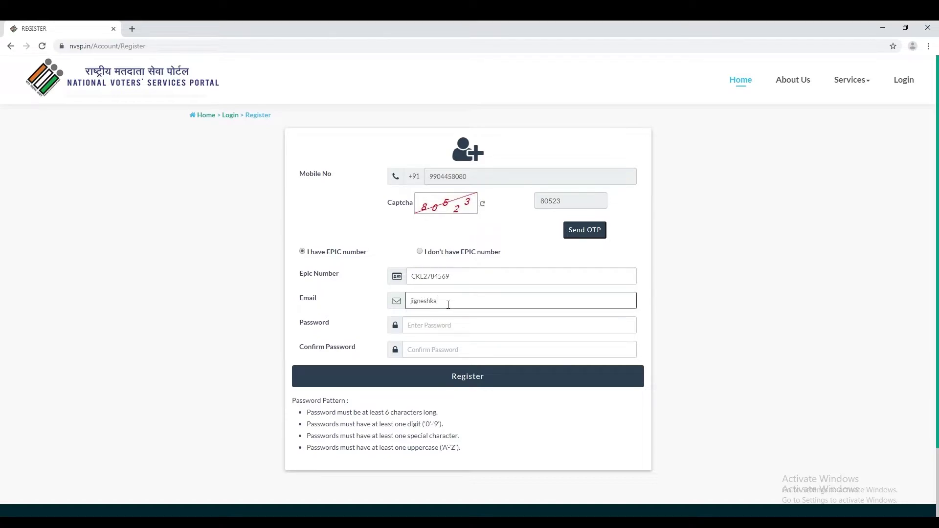
pyautogui.click(443, 327)
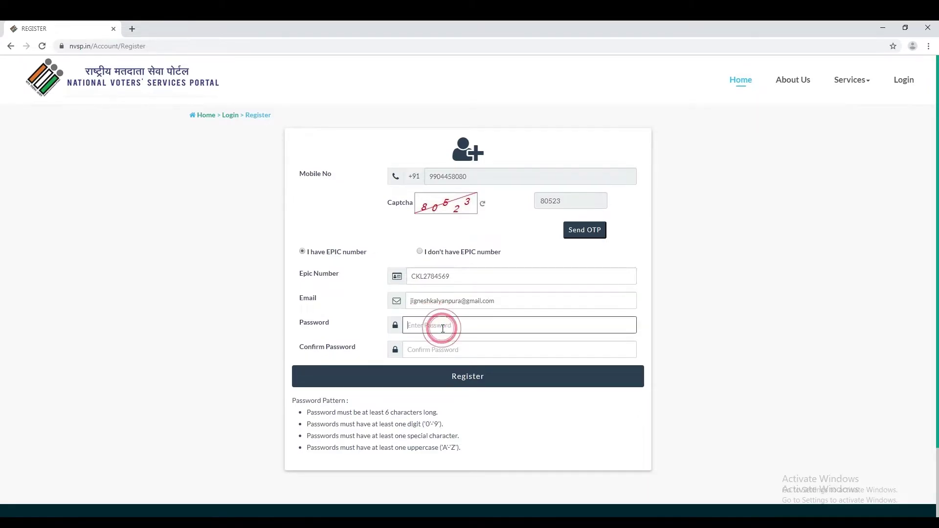
pyautogui.write('J')
pyautogui.press('Tab')
pyautogui.write('Ji')
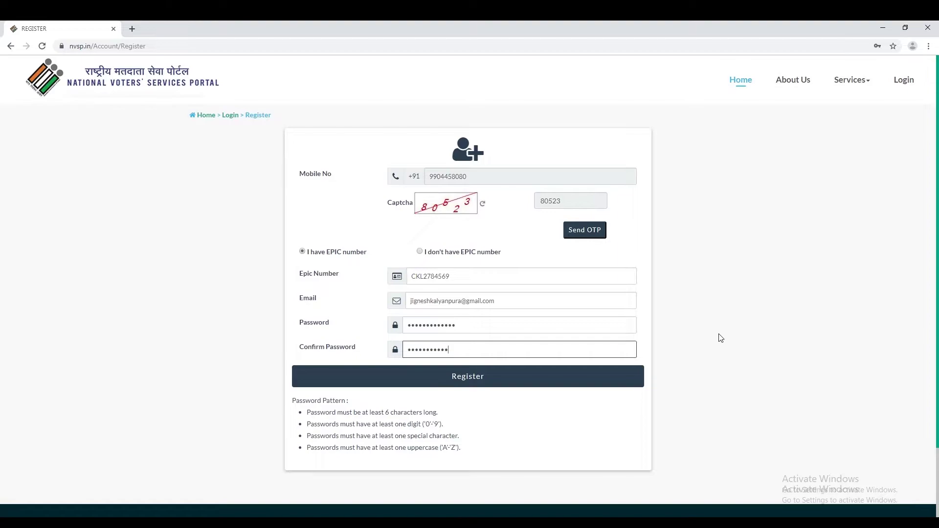
# Submit the registration, decline Chrome's password save, and fill the saved mobile number as username
pyautogui.click(513, 382)
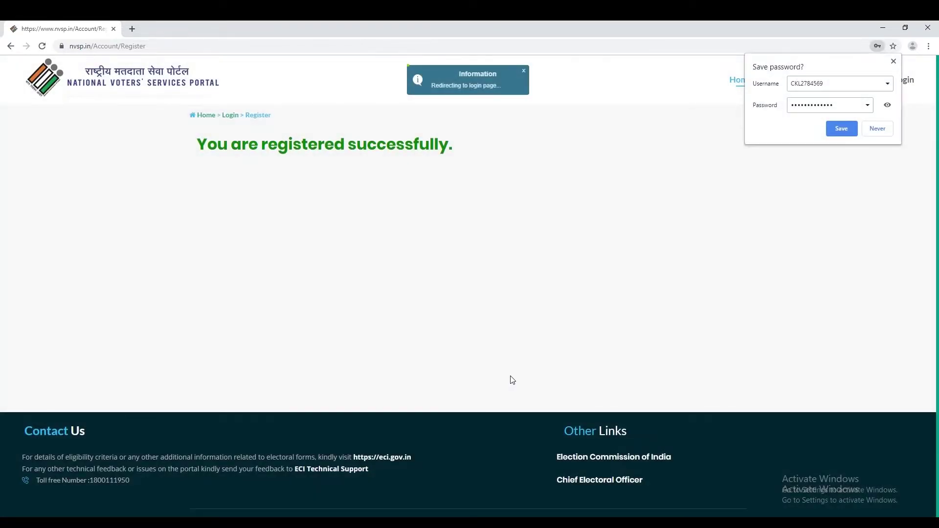
pyautogui.click(877, 128)
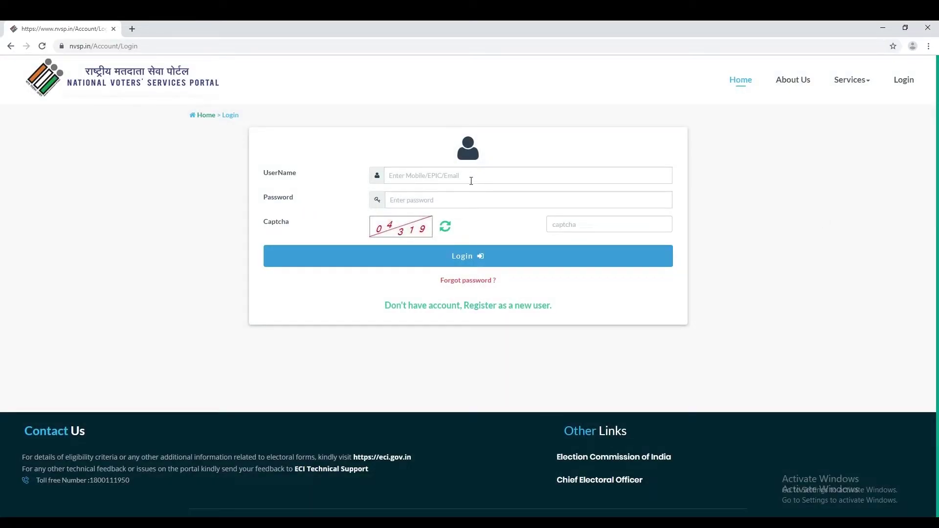
pyautogui.click(472, 181)
pyautogui.press('Down')
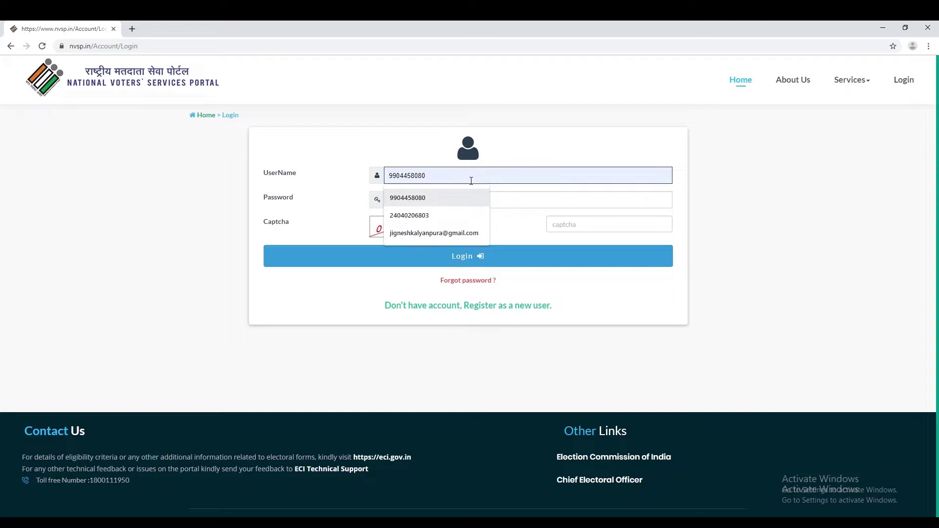
pyautogui.press('Return')
# Enter the account password and the captcha, then log in
pyautogui.click(450, 200)
pyautogui.write('*')
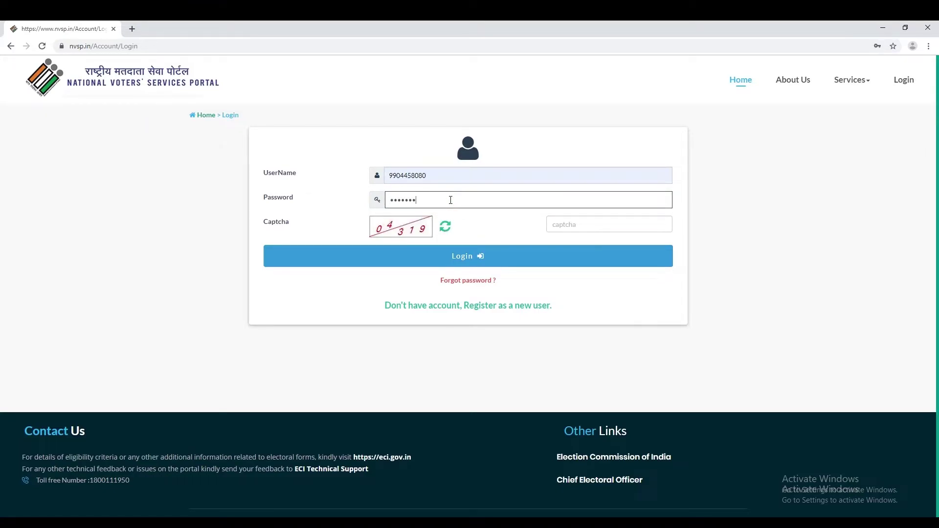
pyautogui.write('************')
pyautogui.press('Tab')
pyautogui.press('Tab')
pyautogui.write('04')
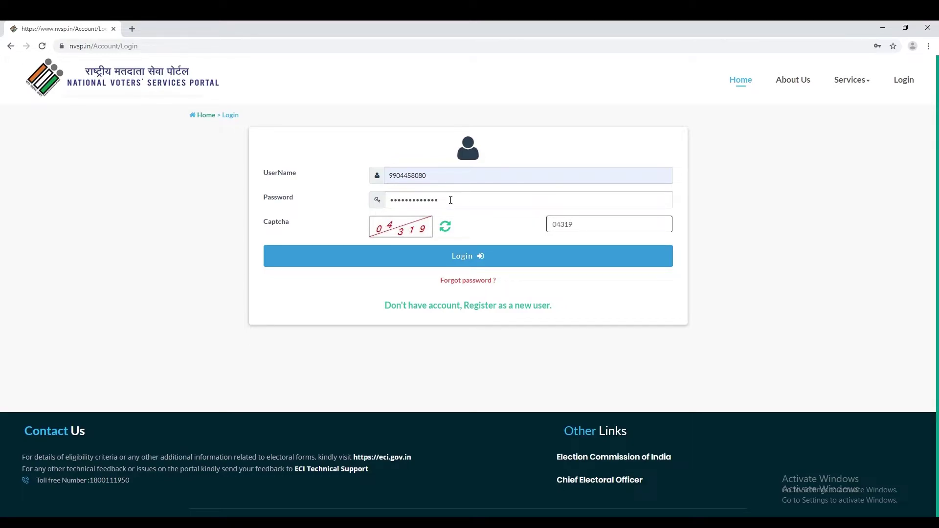
pyautogui.click(465, 255)
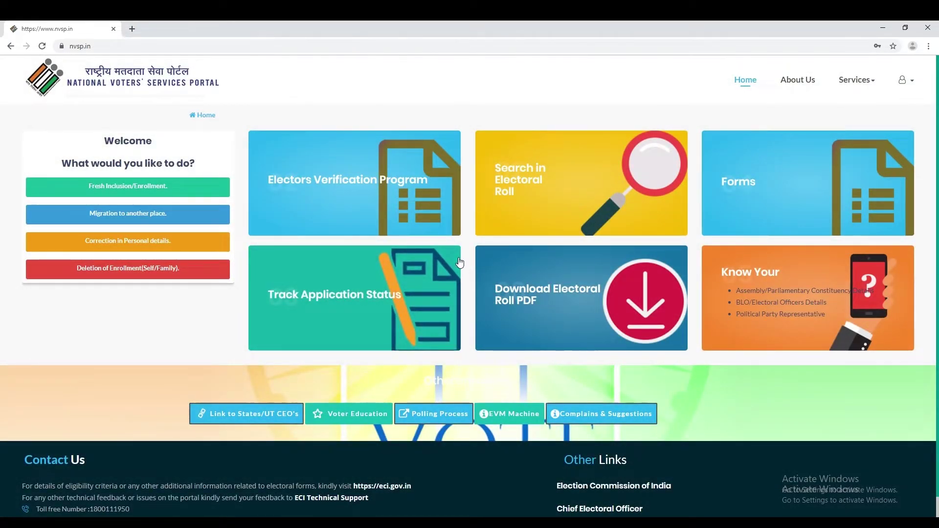
# Open the Electors Verification Program and bring up your own voter details
pyautogui.click(388, 200)
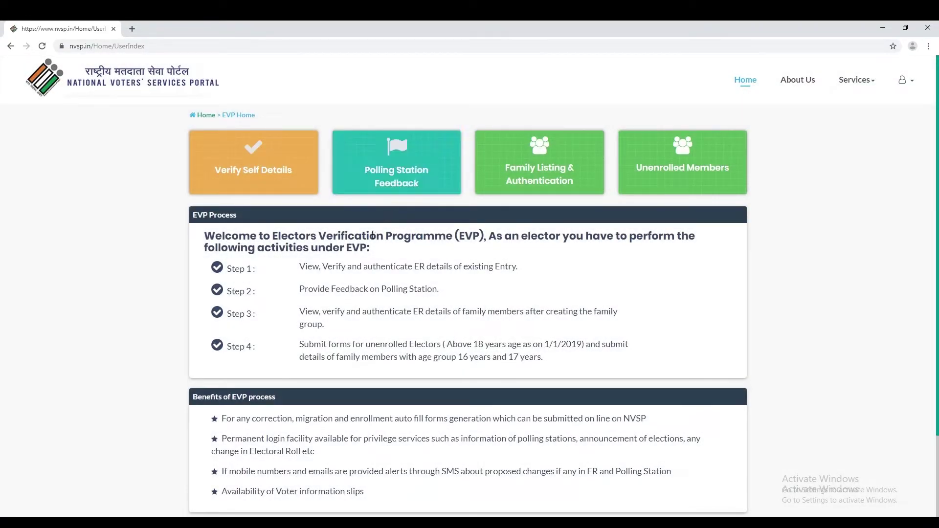
pyautogui.scroll(-3, 280, 164)
pyautogui.scroll(2, 279, 164)
pyautogui.click(279, 152)
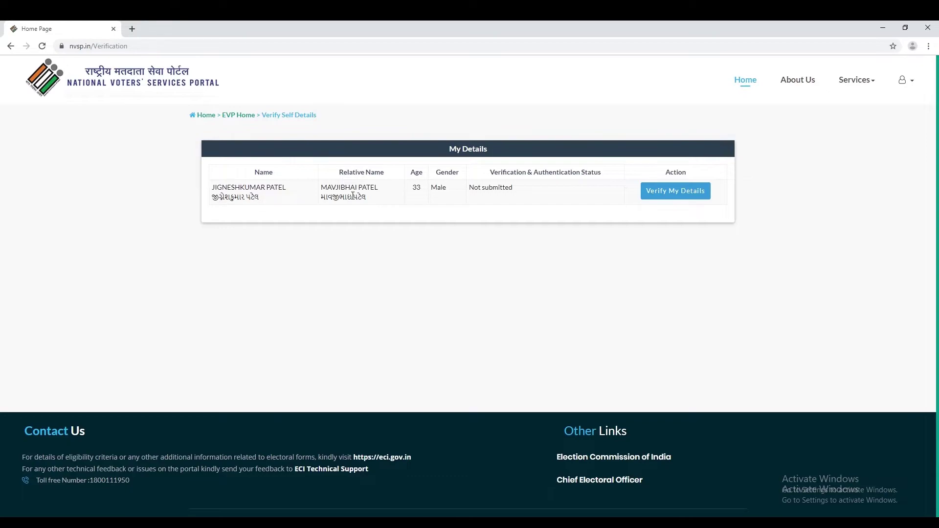
pyautogui.click(684, 195)
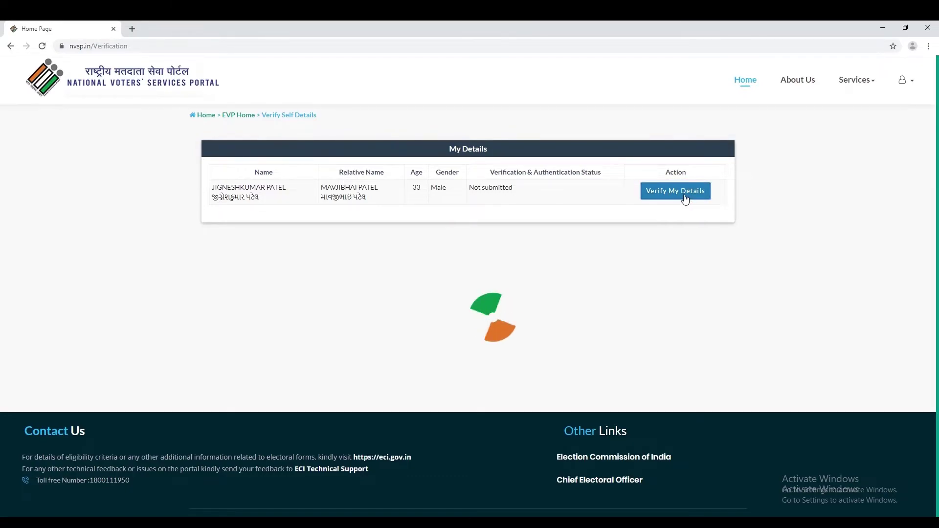
# Answer that the information displayed needs correction
pyautogui.scroll(-1, 532, 309)
pyautogui.scroll(-1, 532, 309)
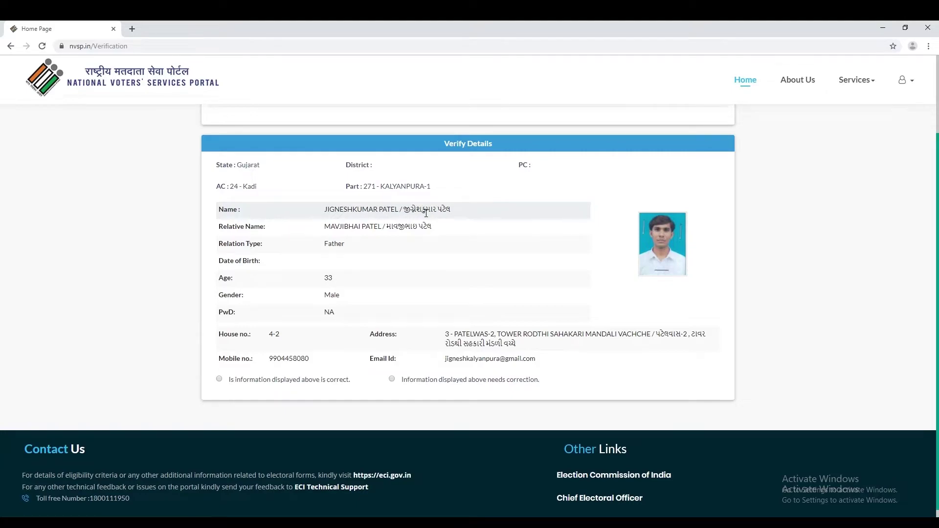
pyautogui.click(393, 380)
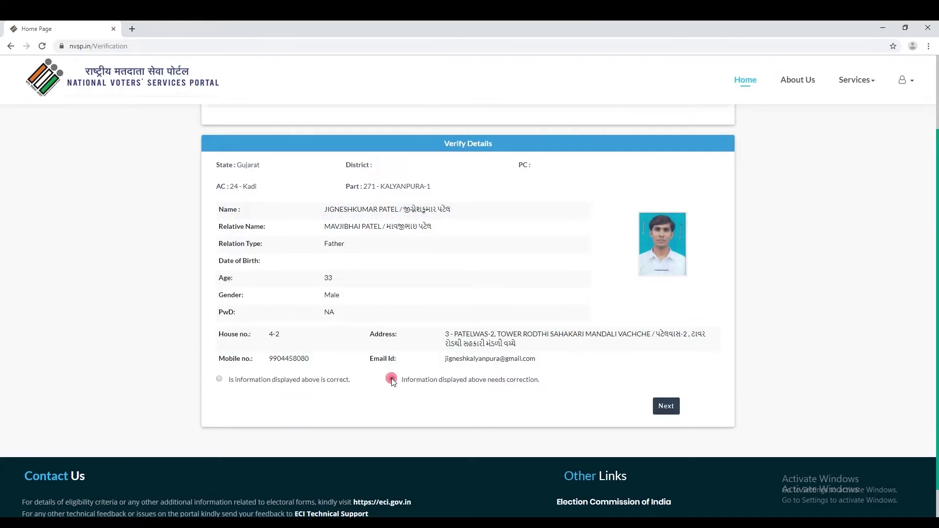
# Select Name and My Photograph for correction and enter the corrected first name
pyautogui.click(666, 409)
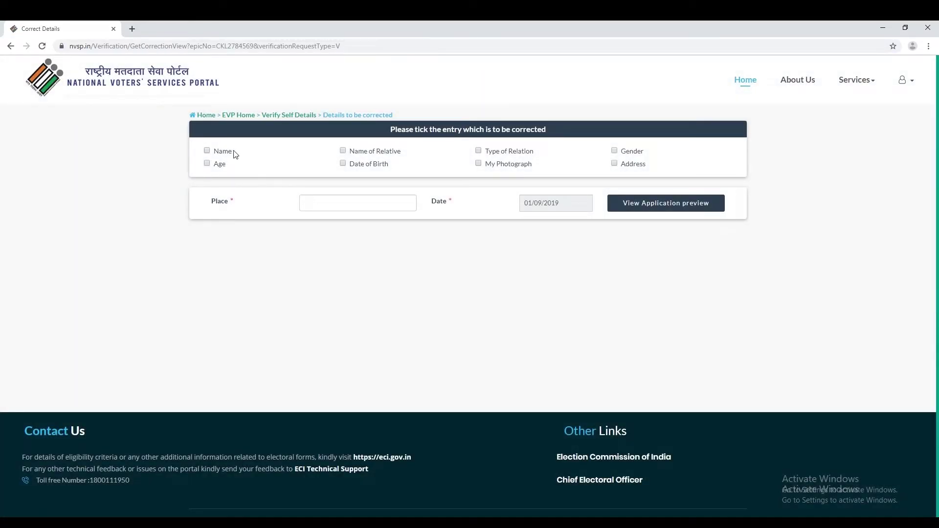
pyautogui.click(205, 150)
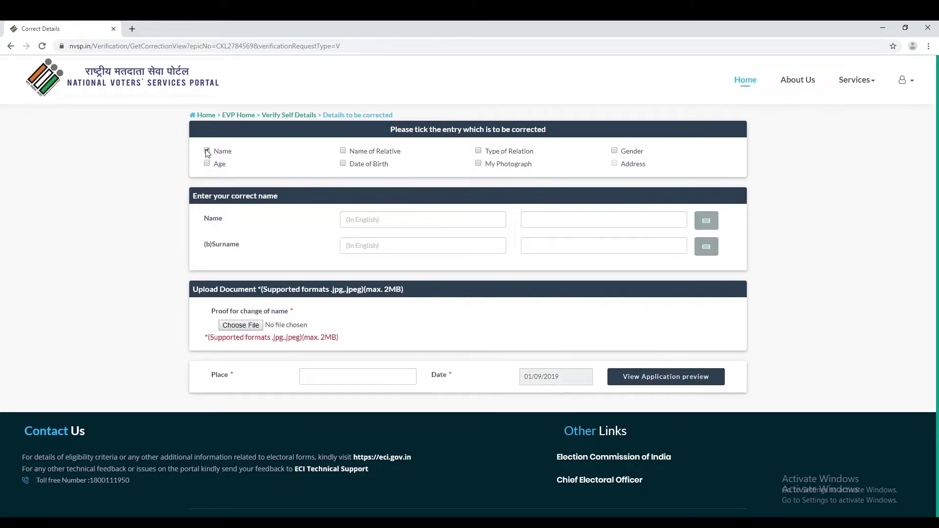
pyautogui.click(479, 164)
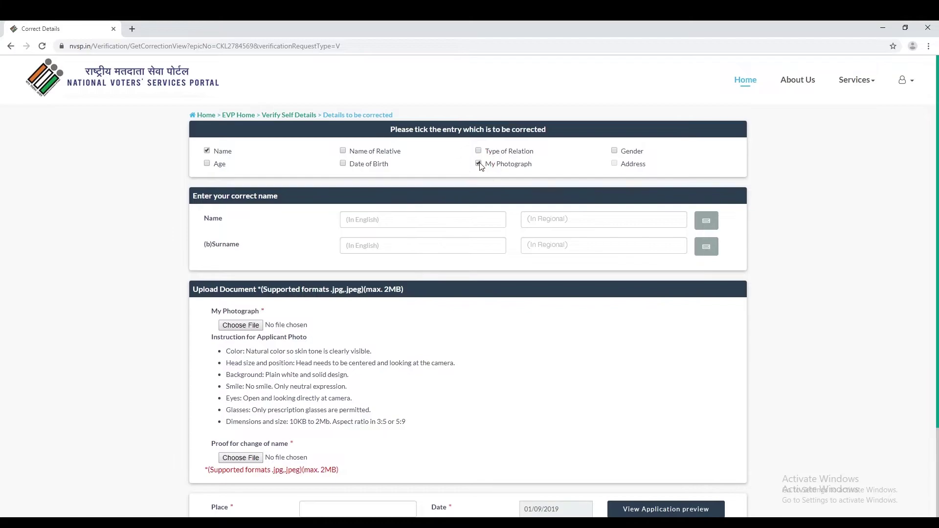
pyautogui.scroll(-1, 467, 356)
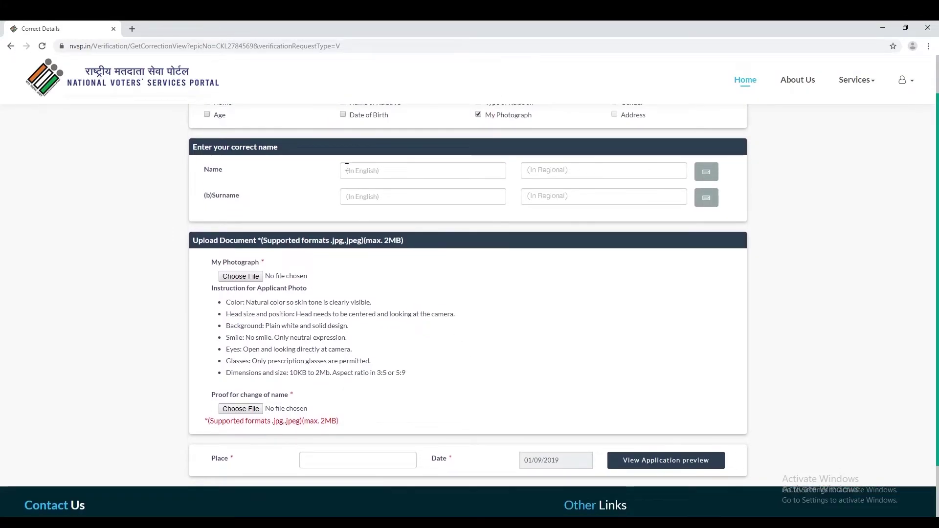
pyautogui.click(418, 172)
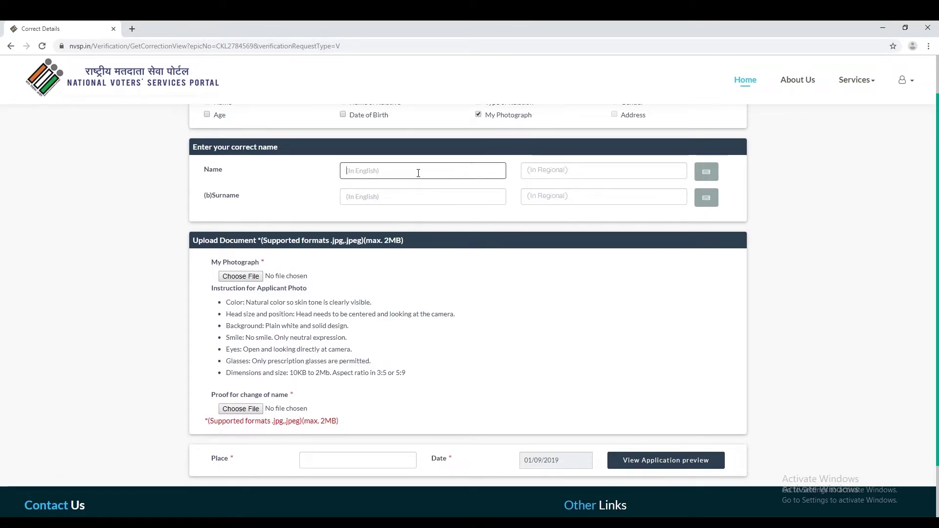
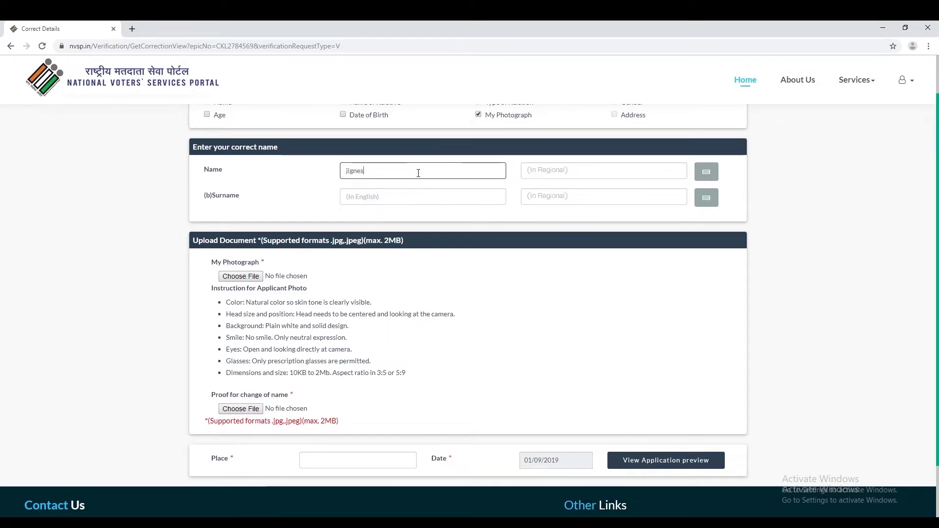
pyautogui.press('Tab')
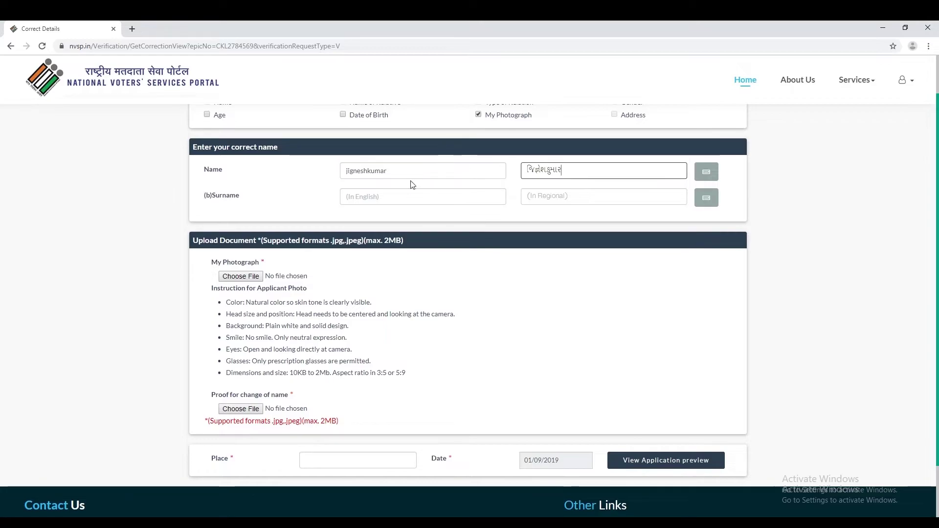
# Enter the corrected surname and fix the first name's capitalisation
pyautogui.click(396, 197)
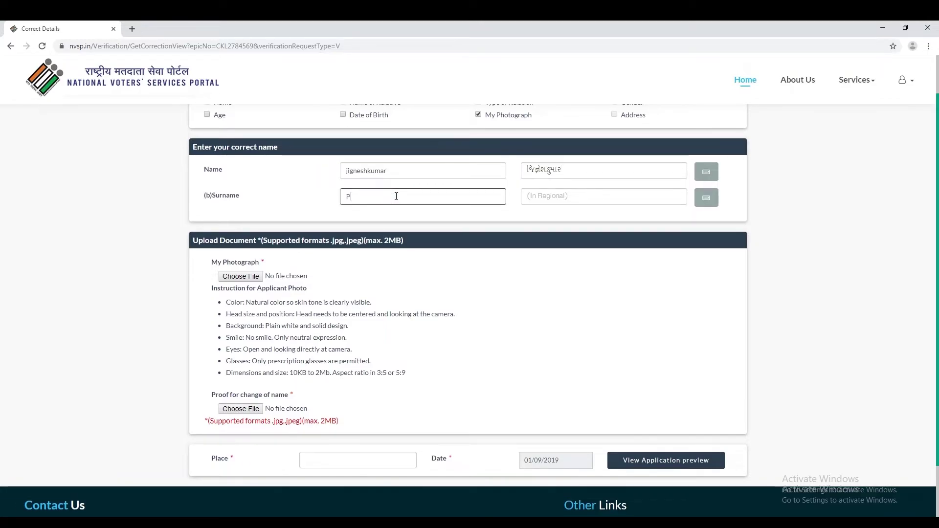
pyautogui.press('Tab')
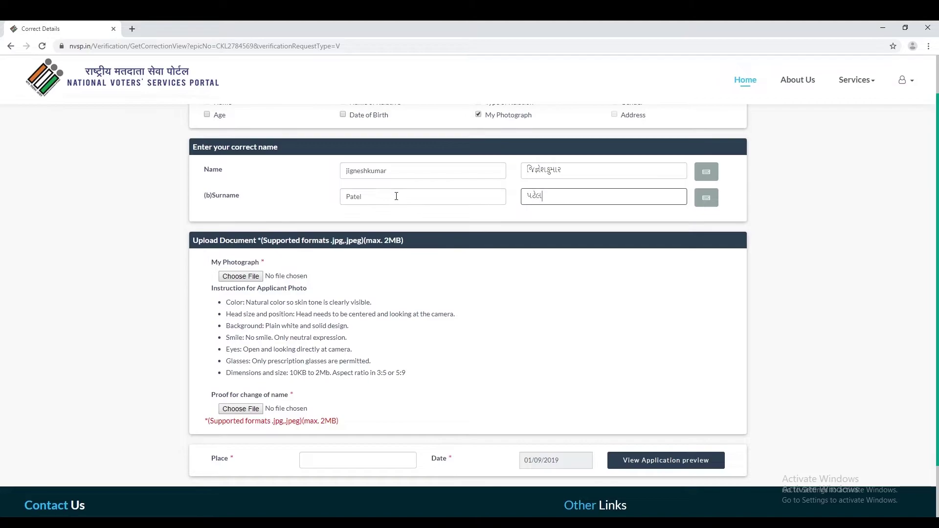
pyautogui.click(352, 174)
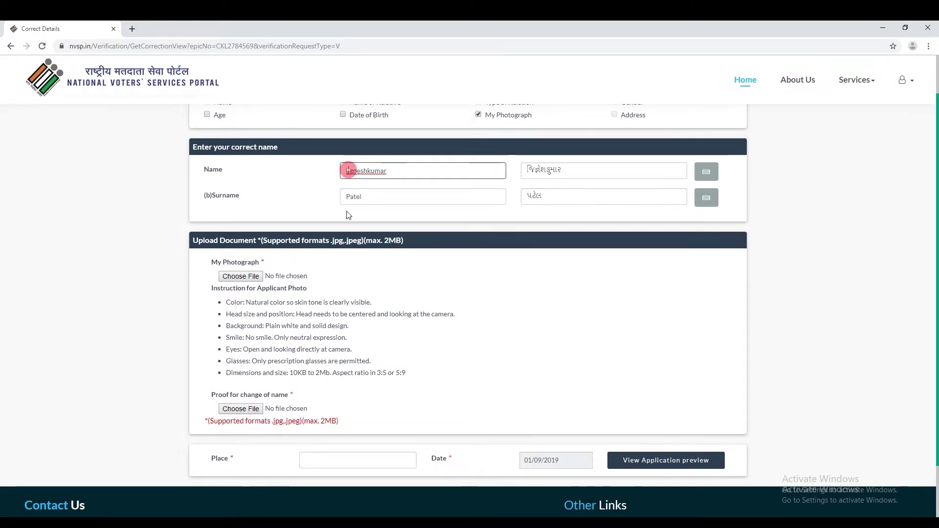
pyautogui.press('BackSpace')
pyautogui.press('BackSpace')
pyautogui.write('Ji')
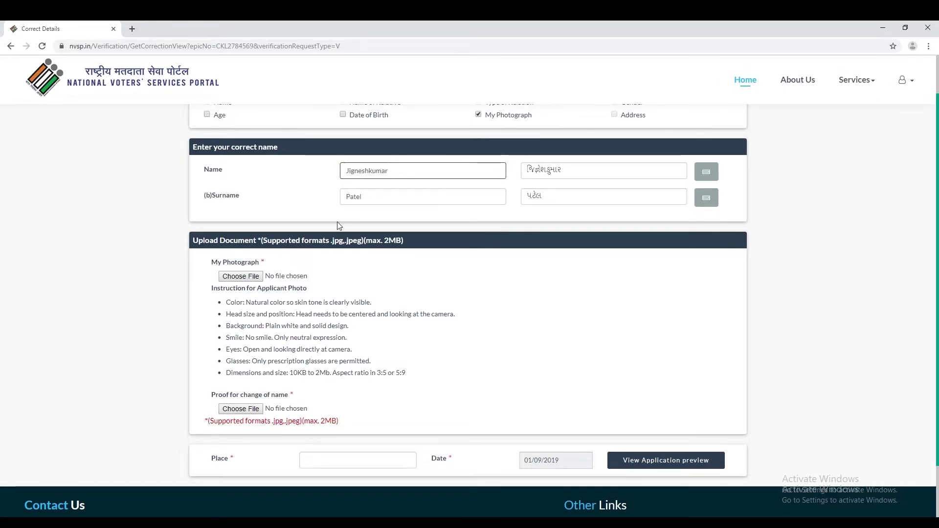
pyautogui.click(635, 327)
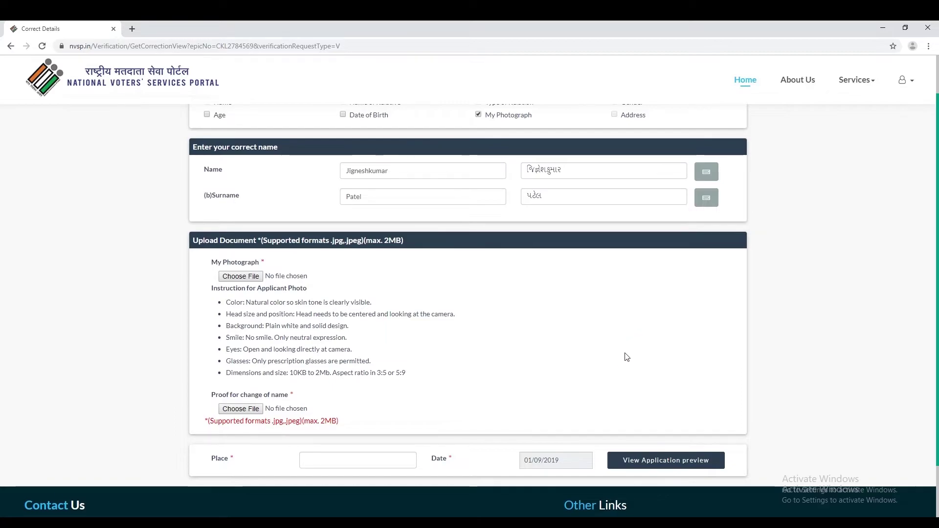
pyautogui.scroll(-1, 597, 331)
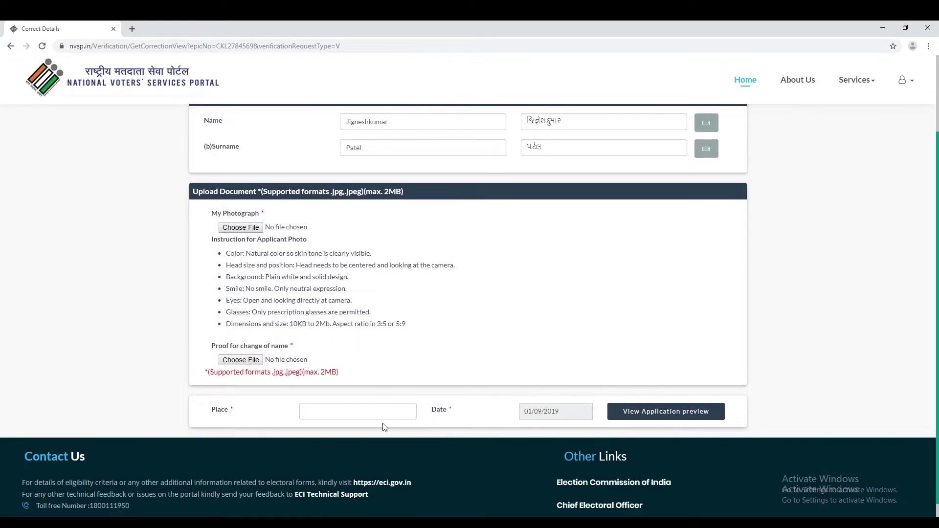
pyautogui.click(374, 410)
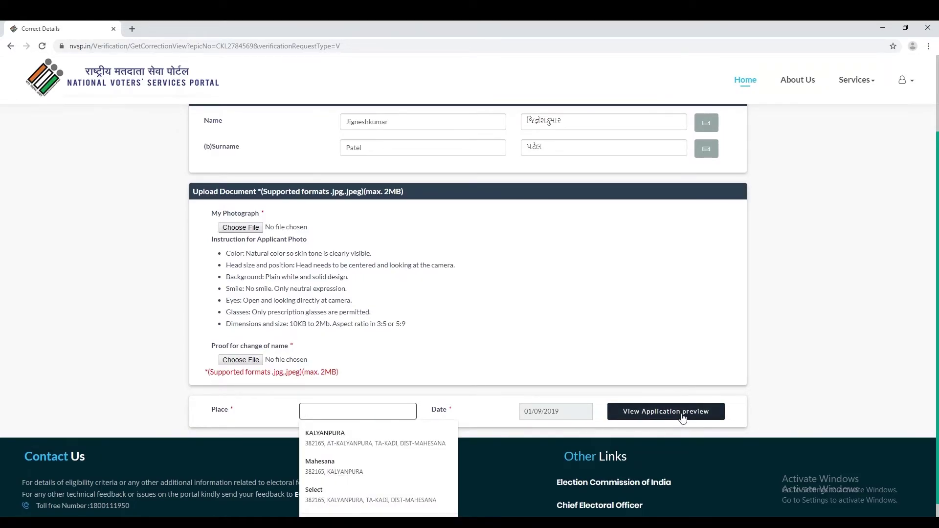
# Type the place name, then open the school leaving certificate in Picture Manager
pyautogui.write('Kalyan')
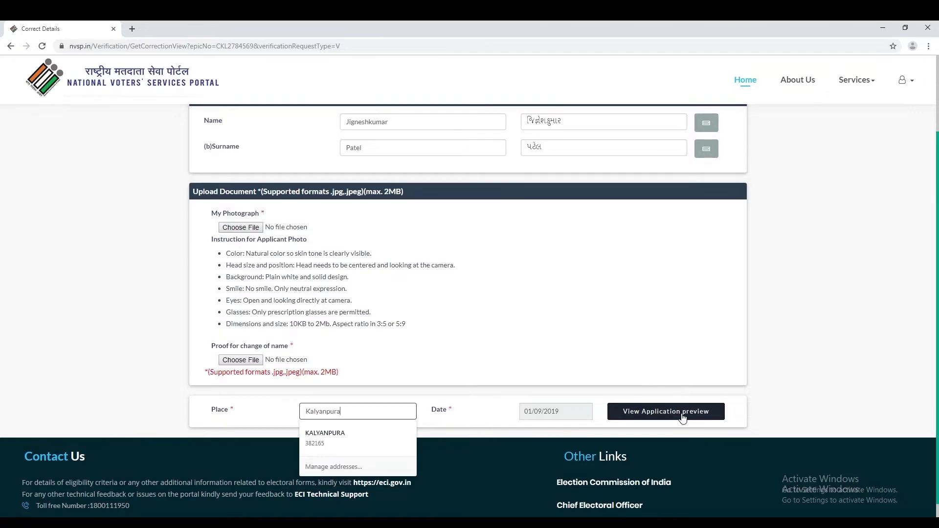
pyautogui.write('pura')
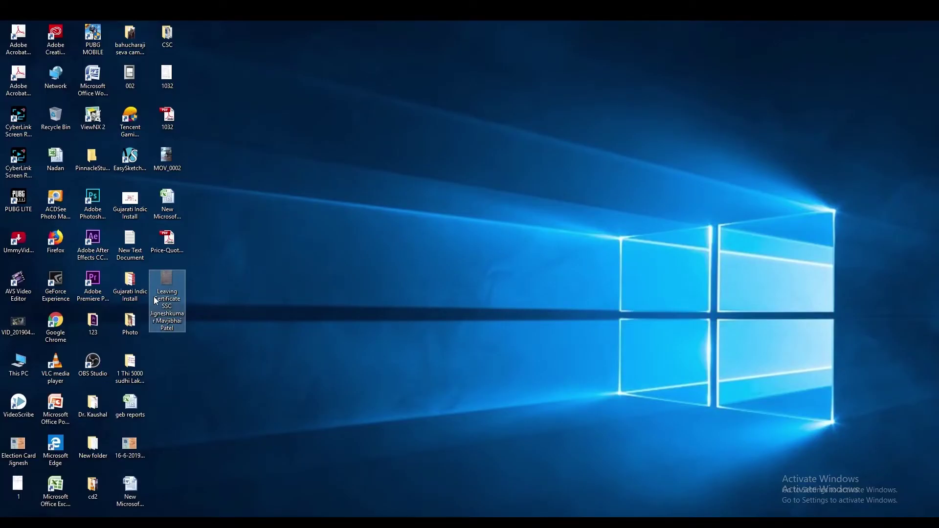
pyautogui.rightClick(154, 303)
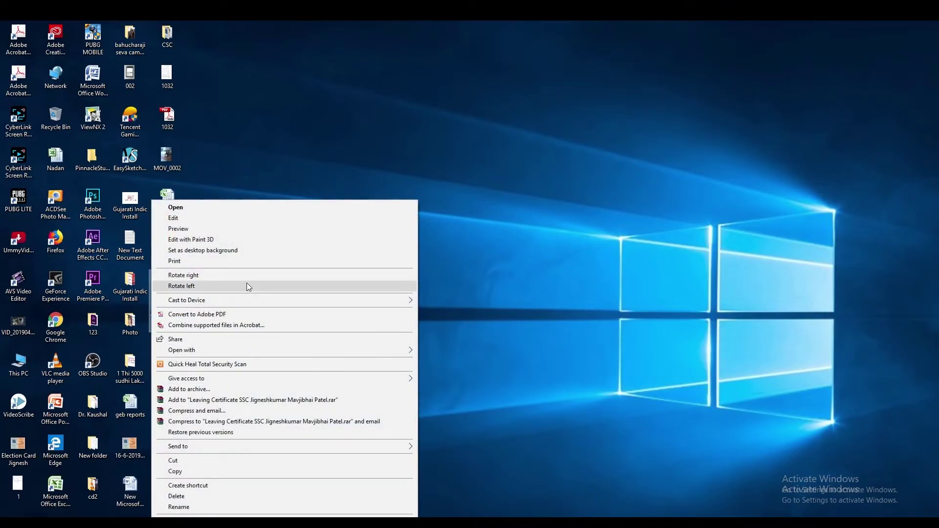
pyautogui.click(274, 351)
pyautogui.click(457, 383)
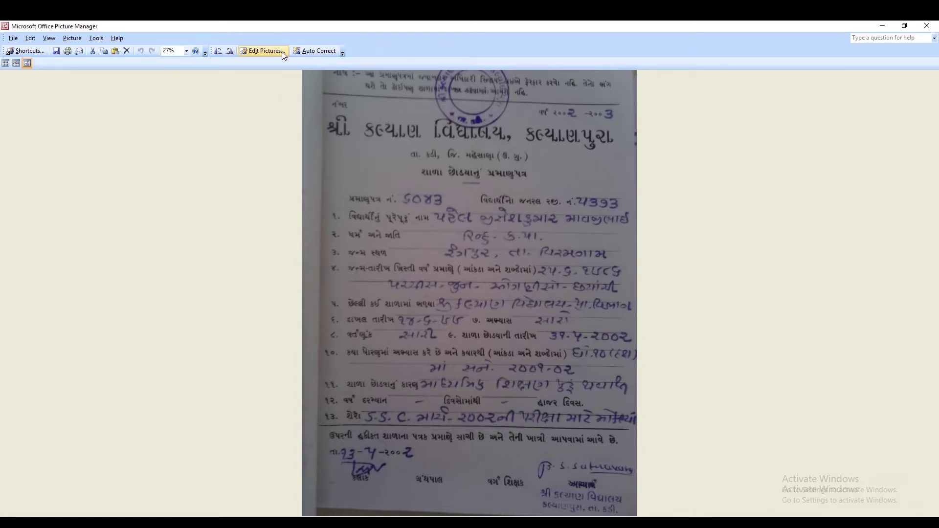
# Auto-brighten the certificate and resize it to Document - Small (800 x 600 px)
pyautogui.click(315, 53)
pyautogui.click(262, 51)
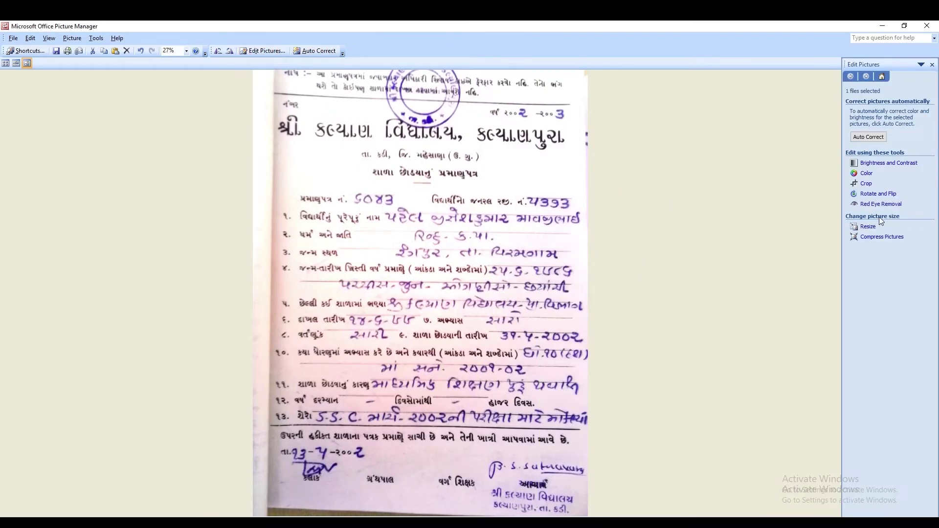
pyautogui.click(867, 227)
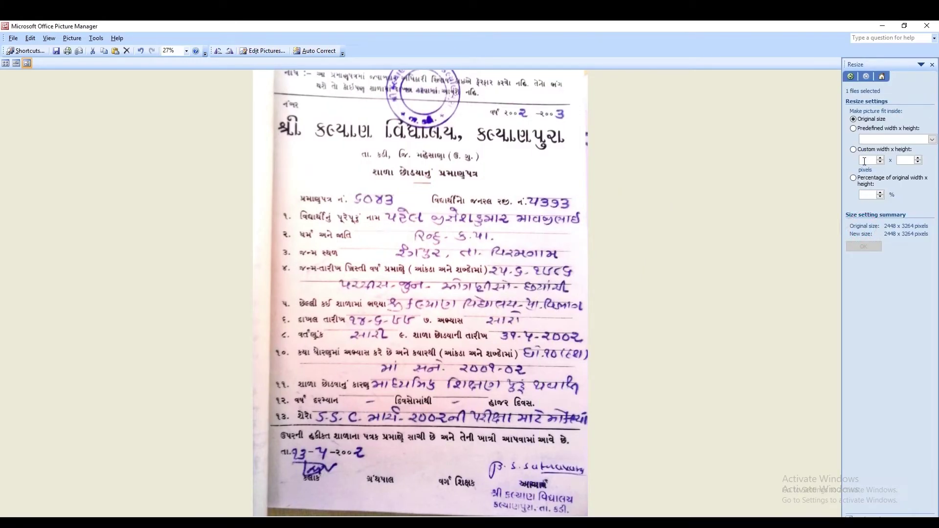
pyautogui.click(870, 140)
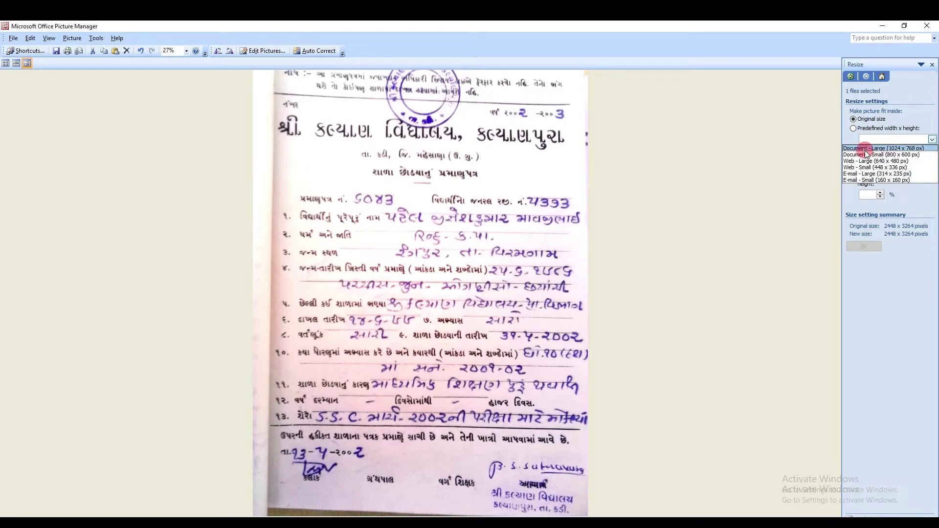
pyautogui.click(867, 154)
pyautogui.click(862, 246)
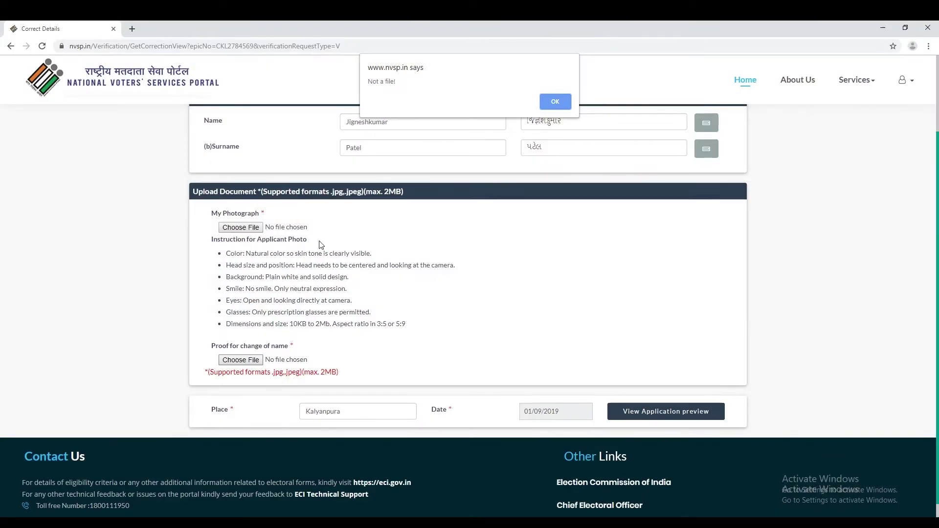
# Dismiss the 'Not a file!' alert and retype the first letter of the Gujarati first name
pyautogui.click(553, 101)
pyautogui.moveTo(527, 122); pyautogui.dragTo(533, 122)
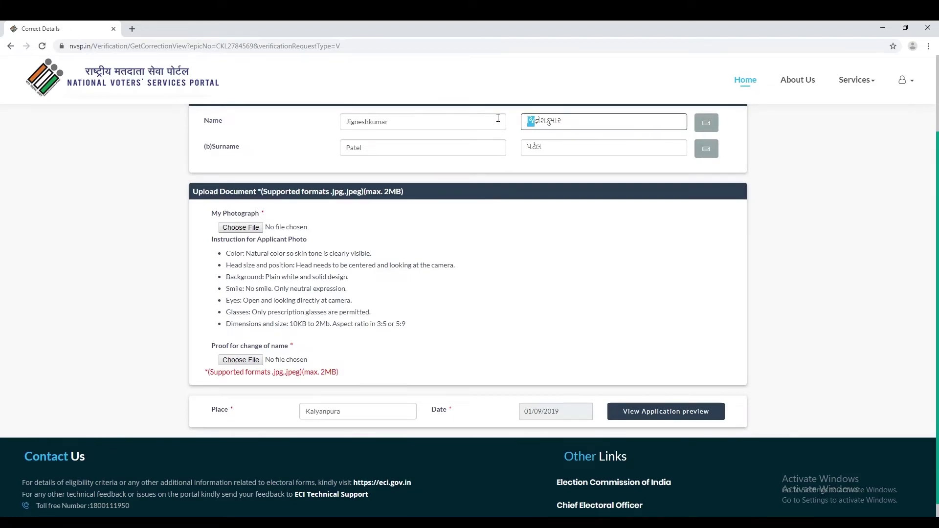
pyautogui.write('j')
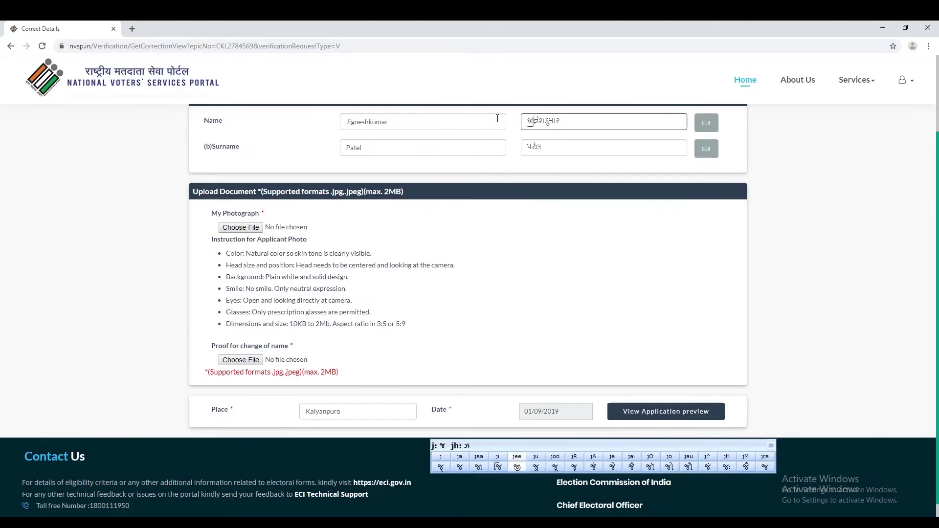
pyautogui.click(571, 169)
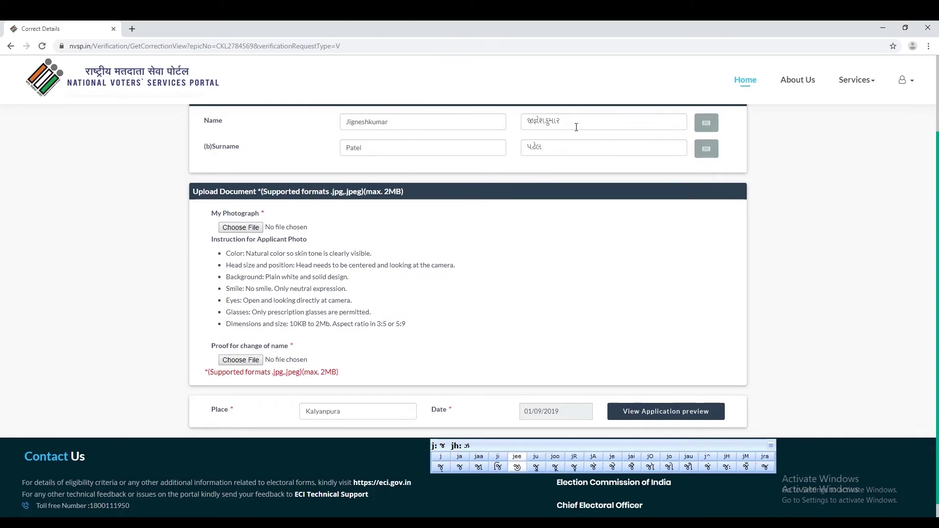
pyautogui.hotkey('alt', 'Tab')
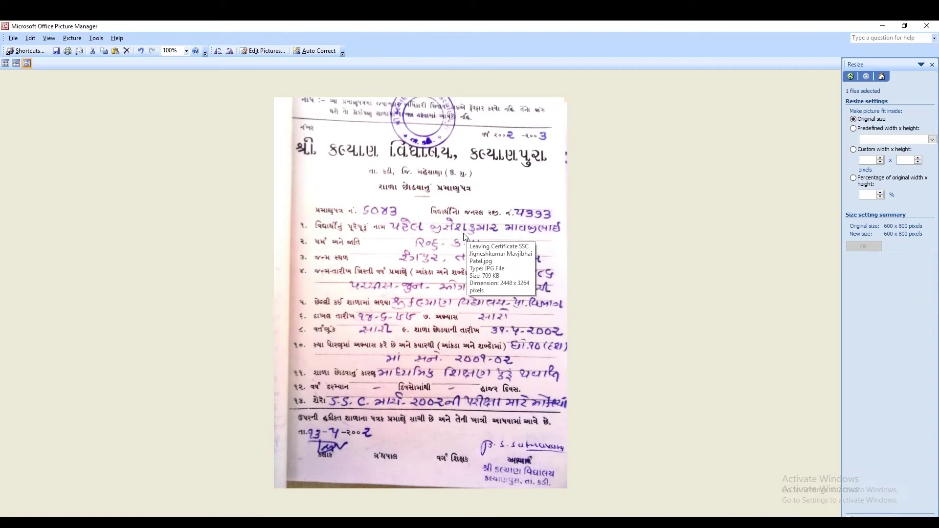
# Switch from Picture Manager back to the nvsp.in Correct Details form
pyautogui.hotkey('alt', 'Tab')
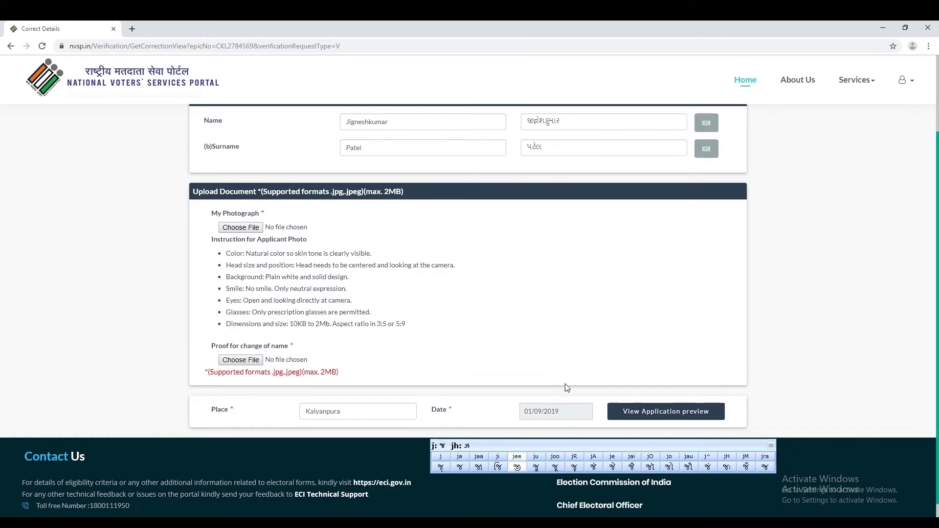
# Attach the SSC leaving certificate .jpg from the Desktop as the proof for change of name
pyautogui.click(242, 360)
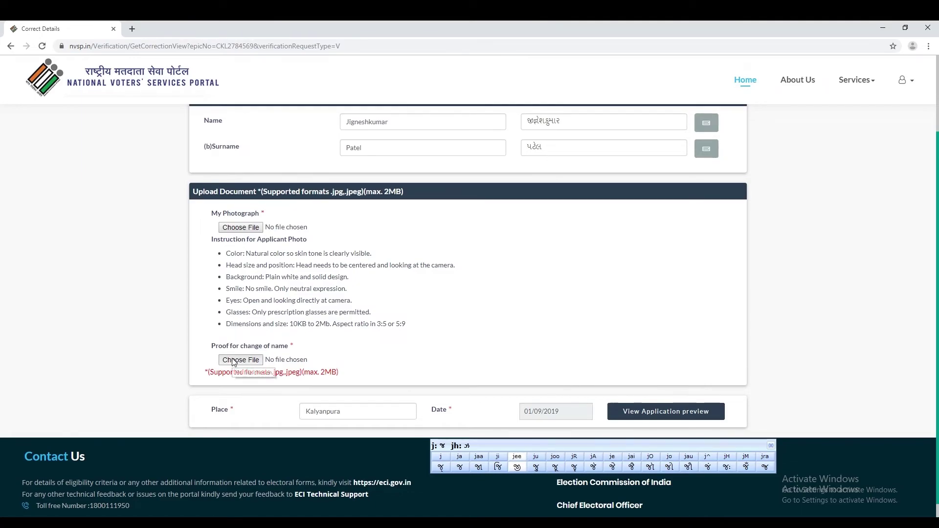
pyautogui.click(618, 325)
pyautogui.click(550, 326)
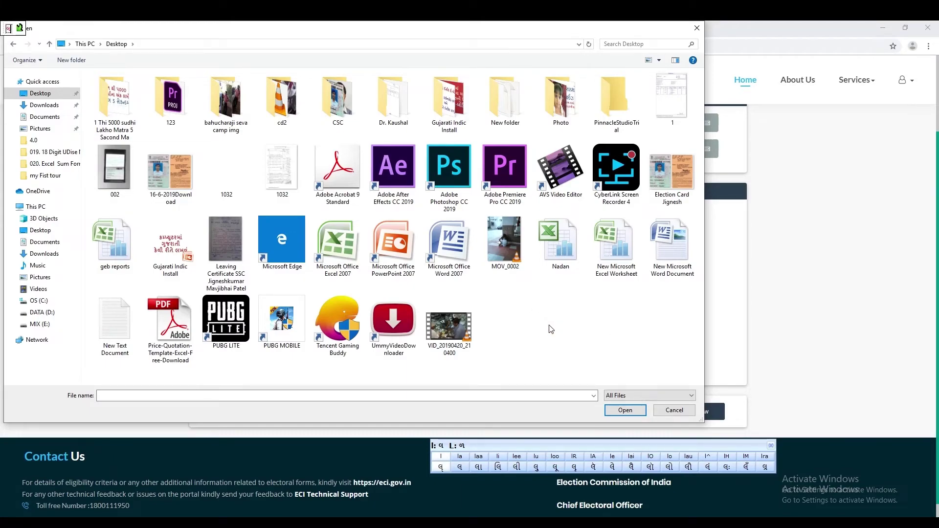
pyautogui.doubleClick(226, 244)
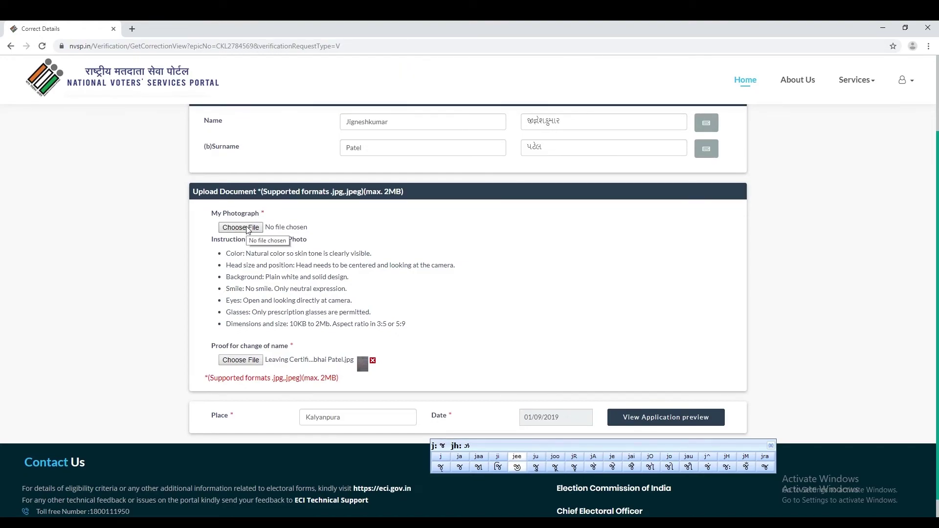
pyautogui.scroll(2, 246, 230)
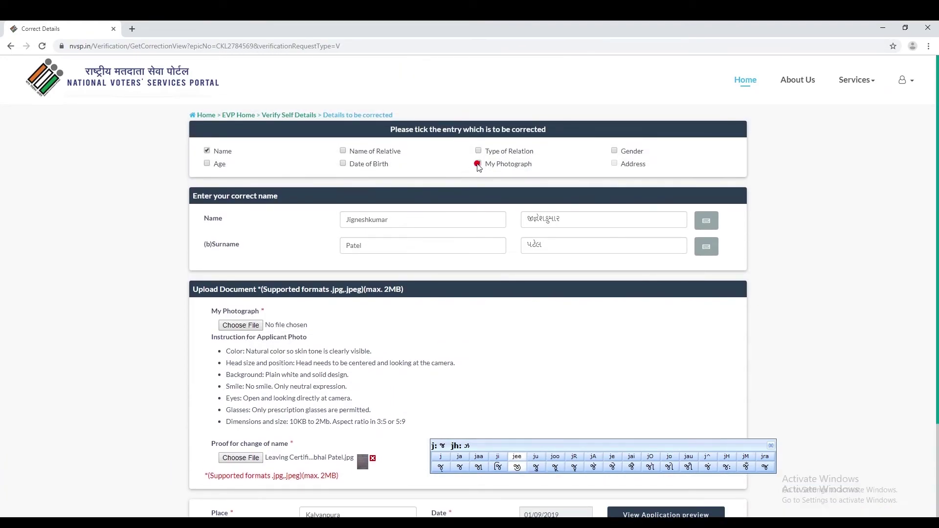
# Untick My Photograph and review the Form-8 preview listing the corrected name, surname and place Kalyanpura
pyautogui.click(478, 164)
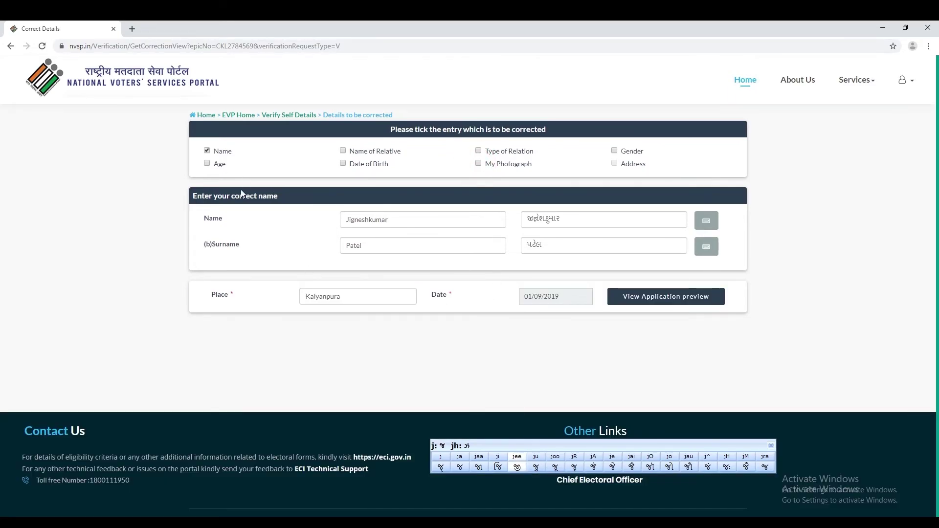
pyautogui.click(632, 304)
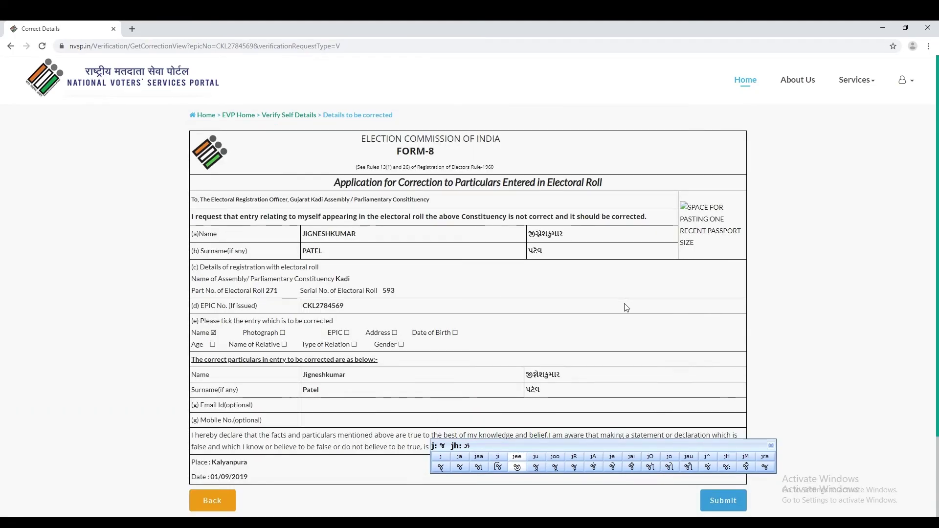
pyautogui.scroll(-3, 625, 307)
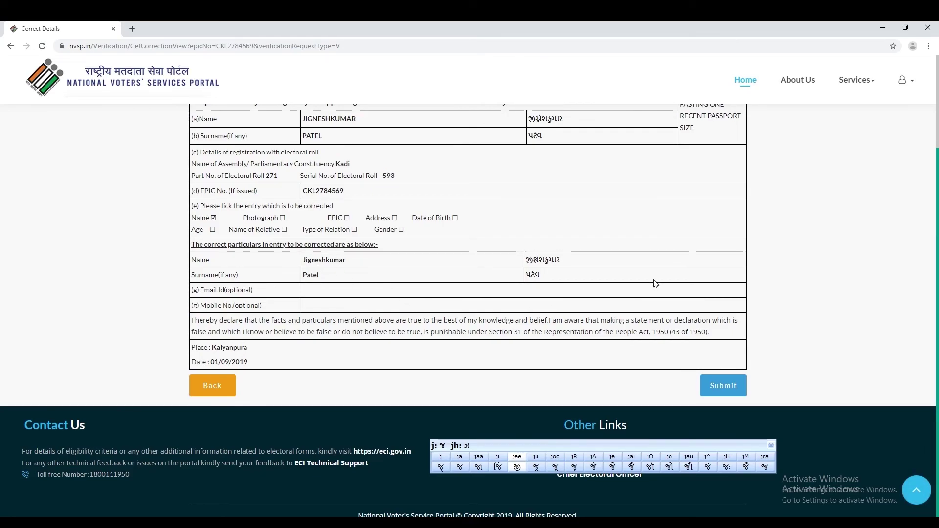
pyautogui.scroll(1, 652, 292)
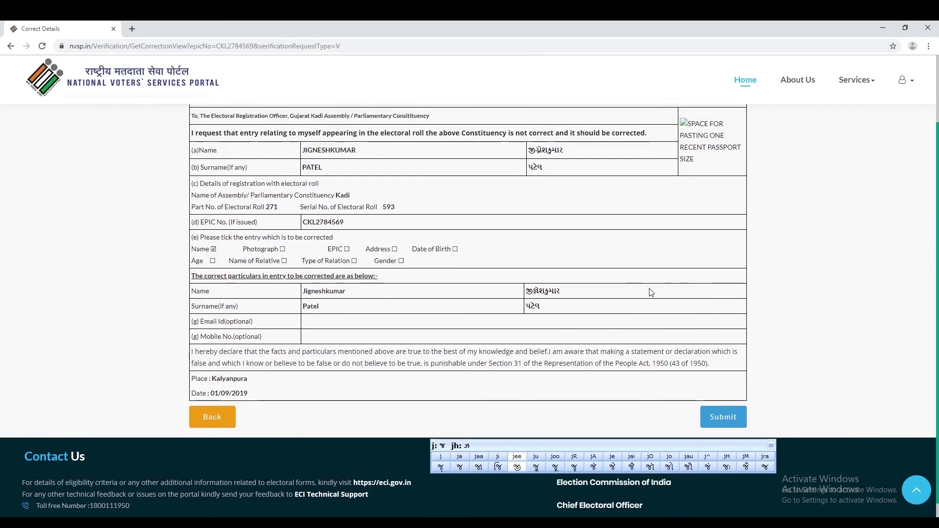
pyautogui.scroll(1, 651, 293)
pyautogui.scroll(1, 649, 292)
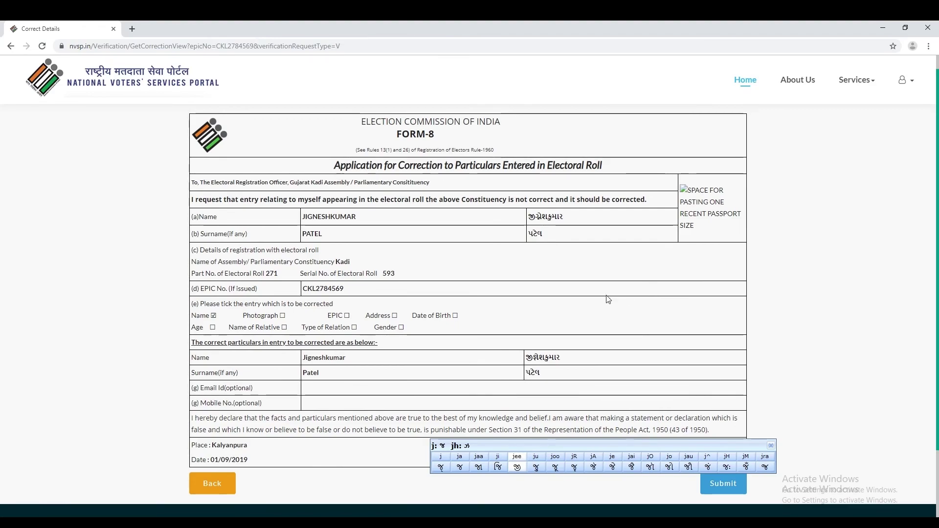
# Return to the form, tick My Photograph, attach the applicant's .jpg photo, and preview Form-8 again
pyautogui.click(212, 488)
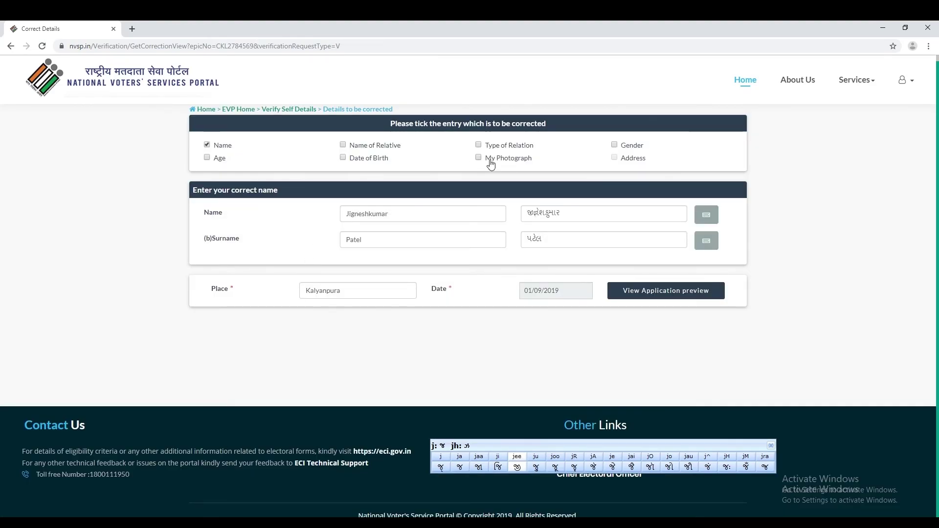
pyautogui.click(478, 158)
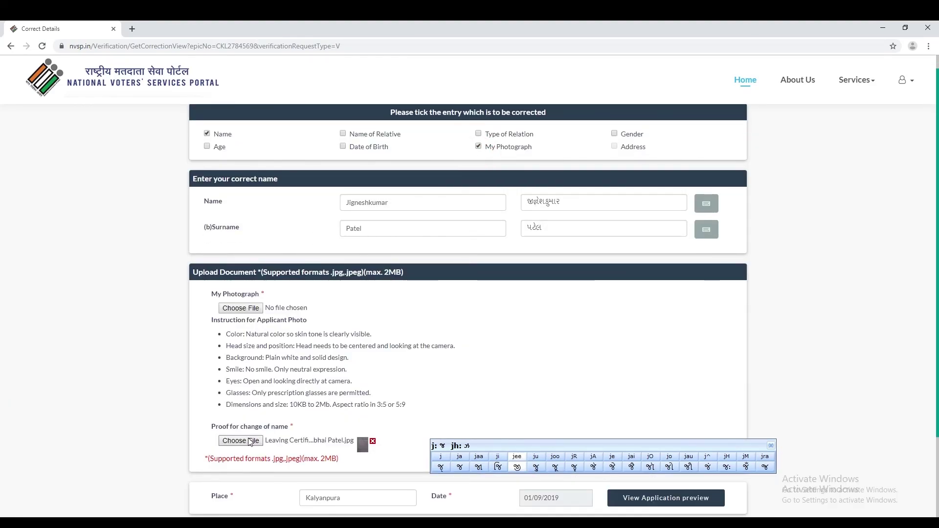
pyautogui.click(240, 307)
pyautogui.doubleClick(545, 162)
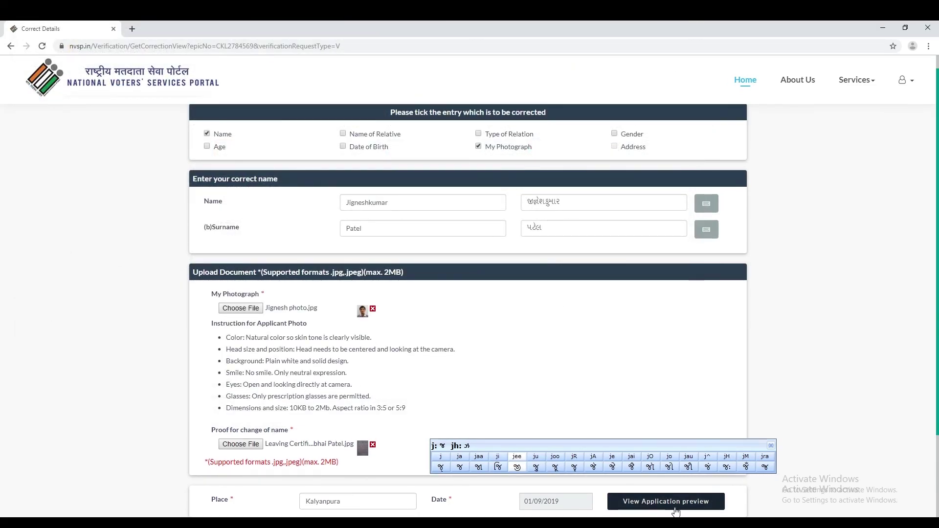
pyautogui.click(635, 507)
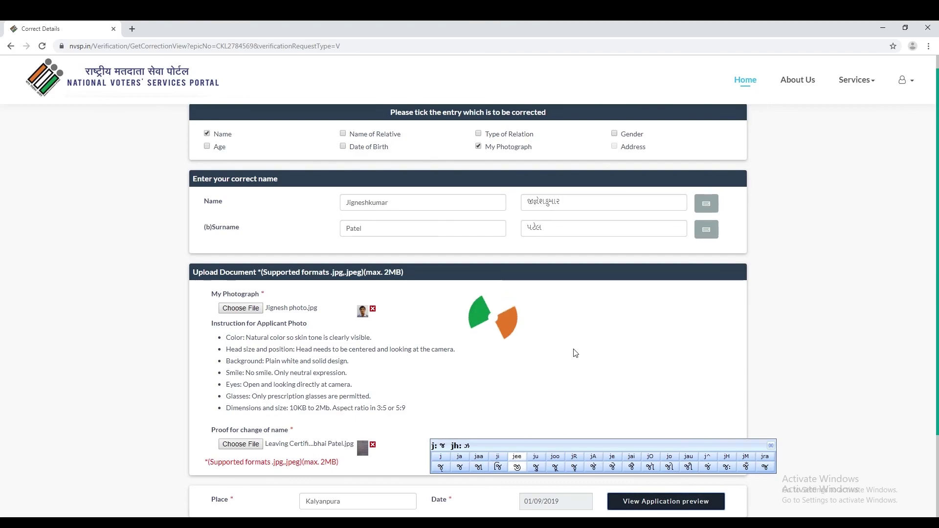